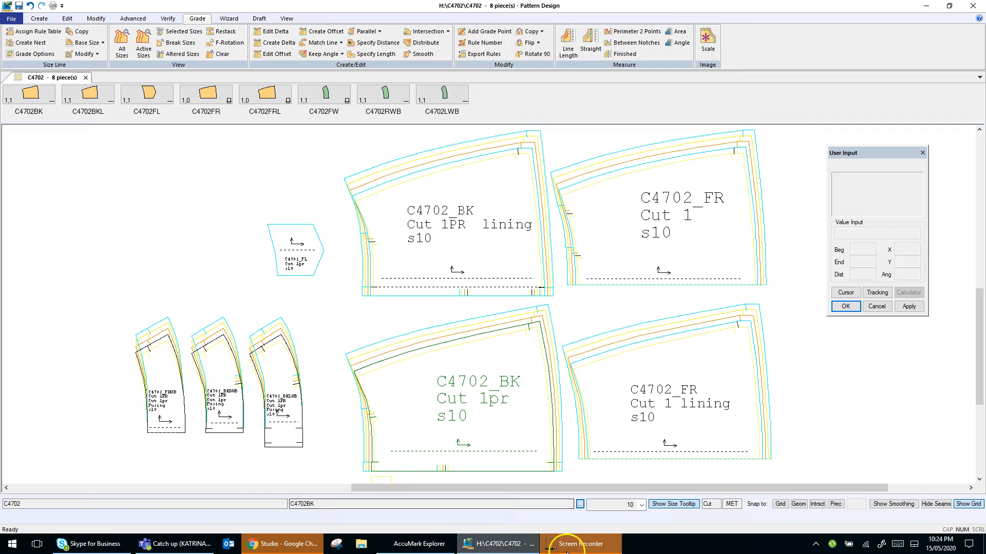
Step: Examine the list of sizes available for the graded C4702BK piece
{"action": "left_click", "coordinate": [641, 505]}
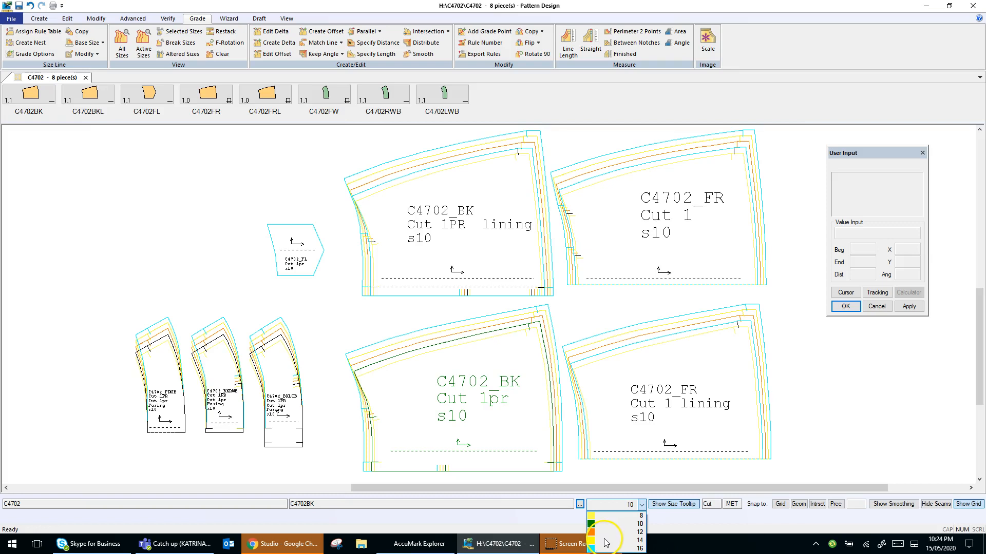
{"action": "left_click", "coordinate": [811, 442]}
{"action": "left_click", "coordinate": [456, 417]}
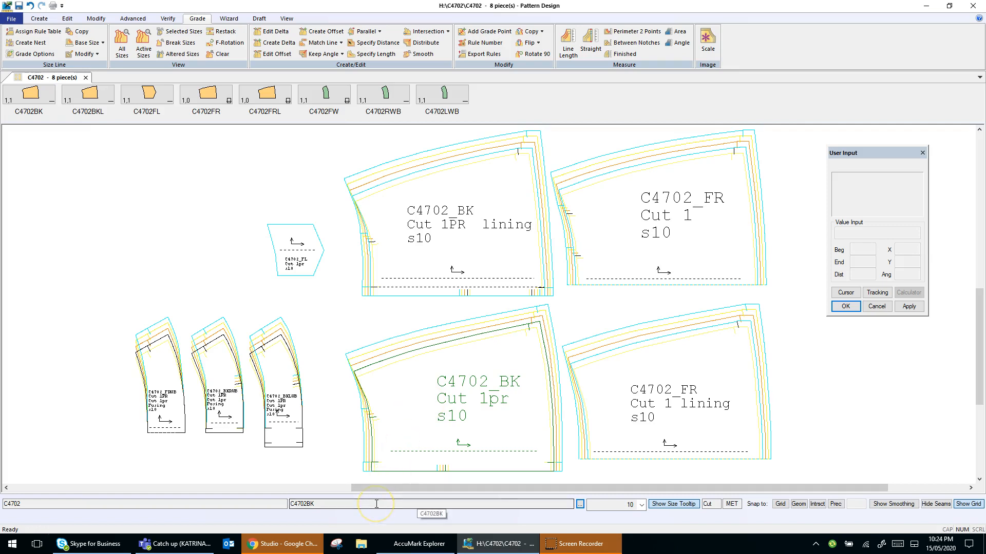
{"action": "left_click", "coordinate": [276, 437]}
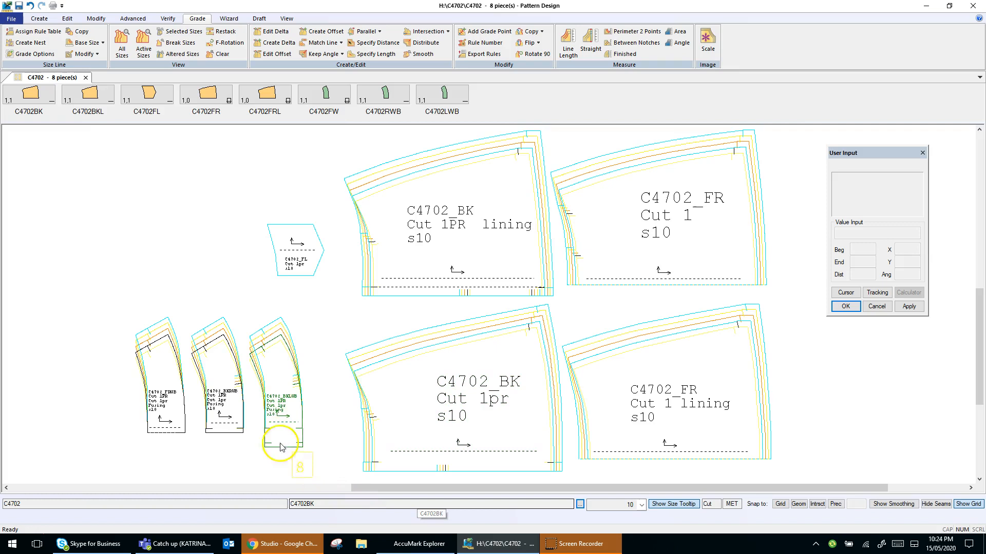
{"action": "left_click", "coordinate": [230, 384]}
{"action": "left_click", "coordinate": [275, 442]}
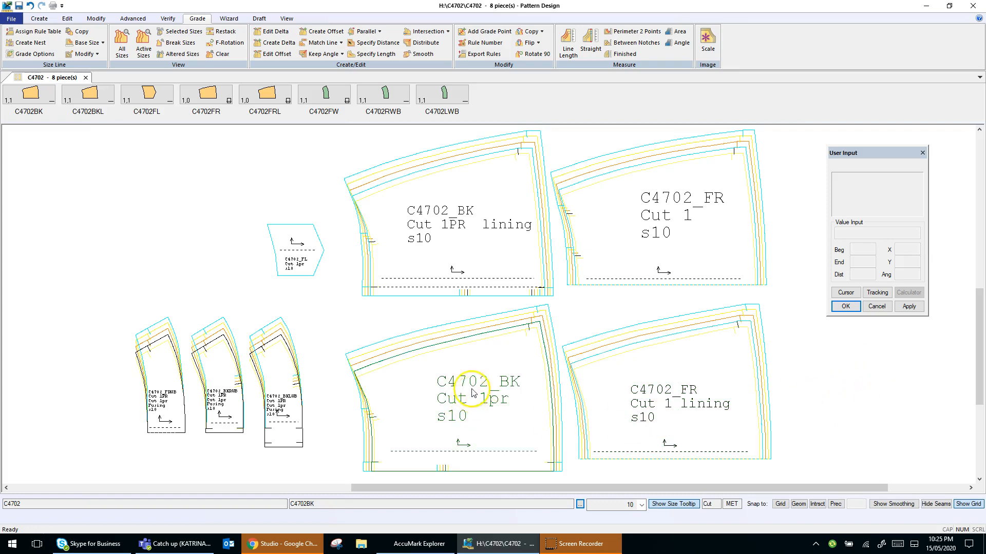
Step: Open the piece information of the C4702_BK main back piece and review its name, category and rule table
{"action": "right_click", "coordinate": [386, 368]}
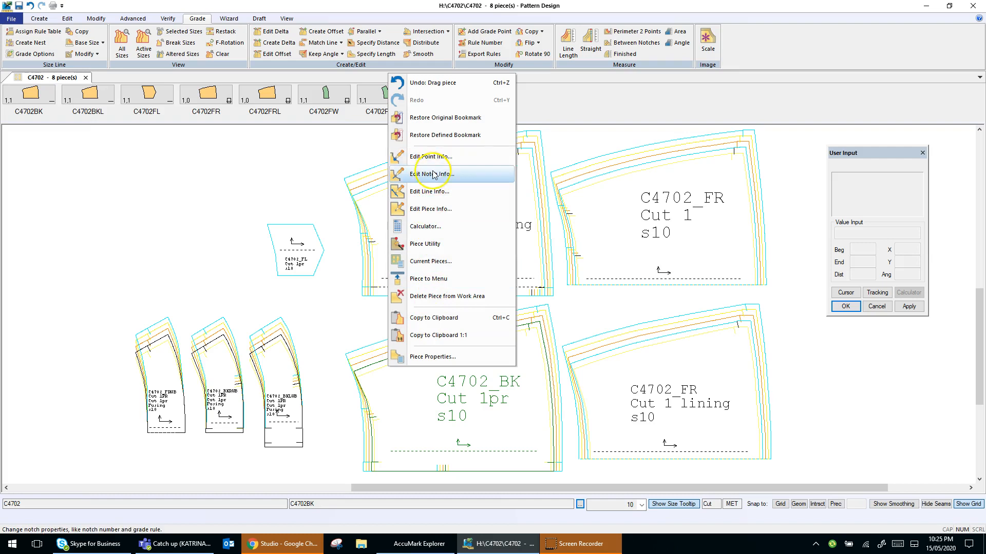
{"action": "left_click", "coordinate": [430, 210]}
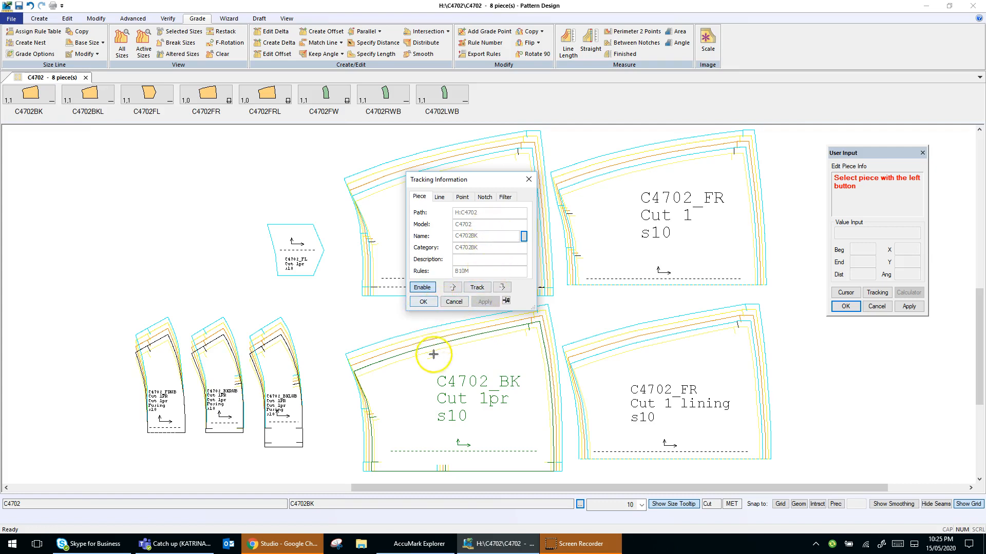
{"action": "left_click", "coordinate": [454, 303]}
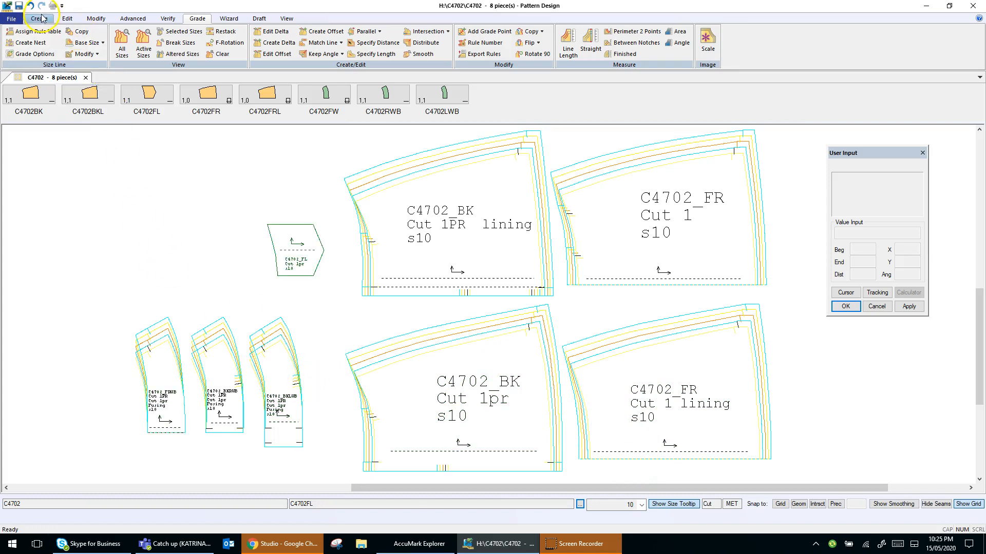
Step: Save all pieces of the C4702 model with the Save Pieces option
{"action": "left_click", "coordinate": [13, 20]}
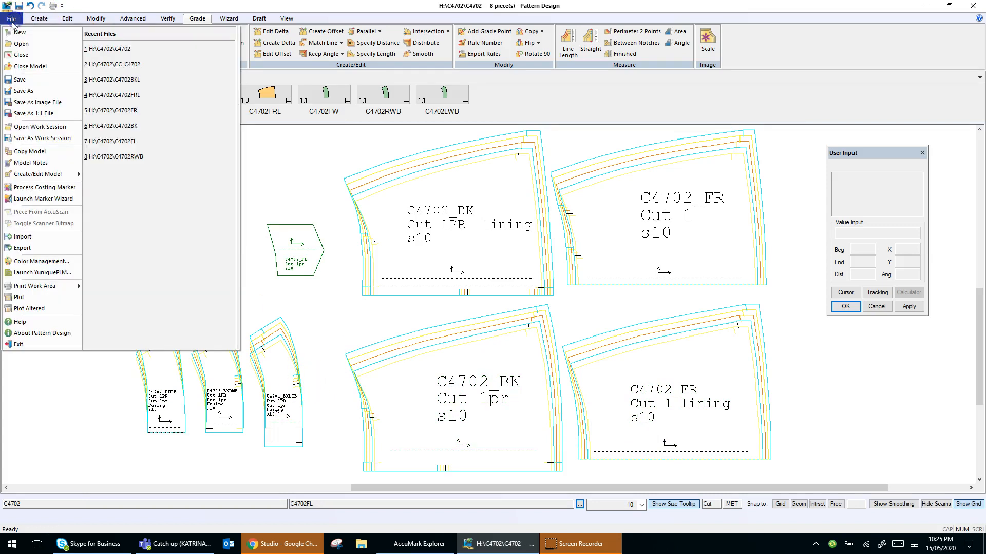
{"action": "left_click", "coordinate": [17, 81]}
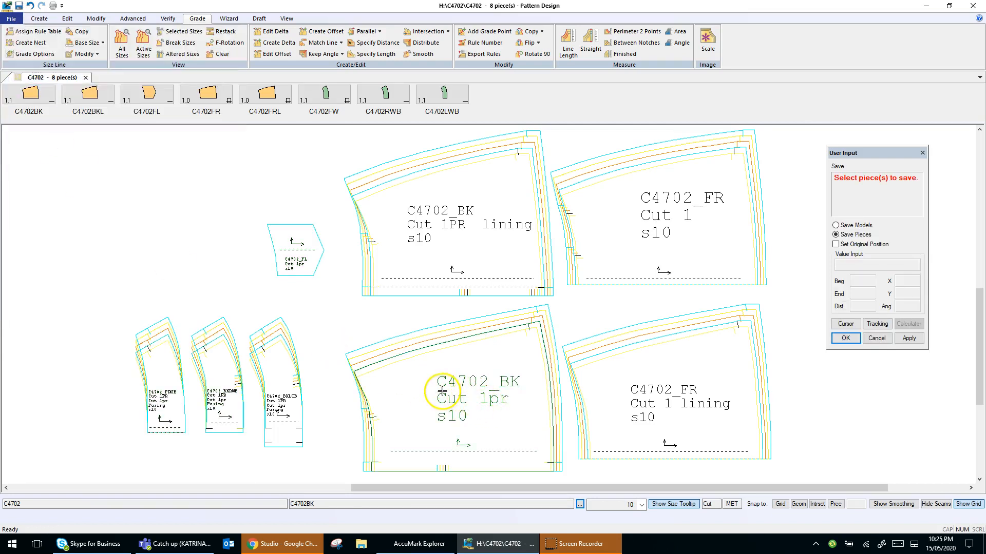
{"action": "right_click", "coordinate": [313, 316]}
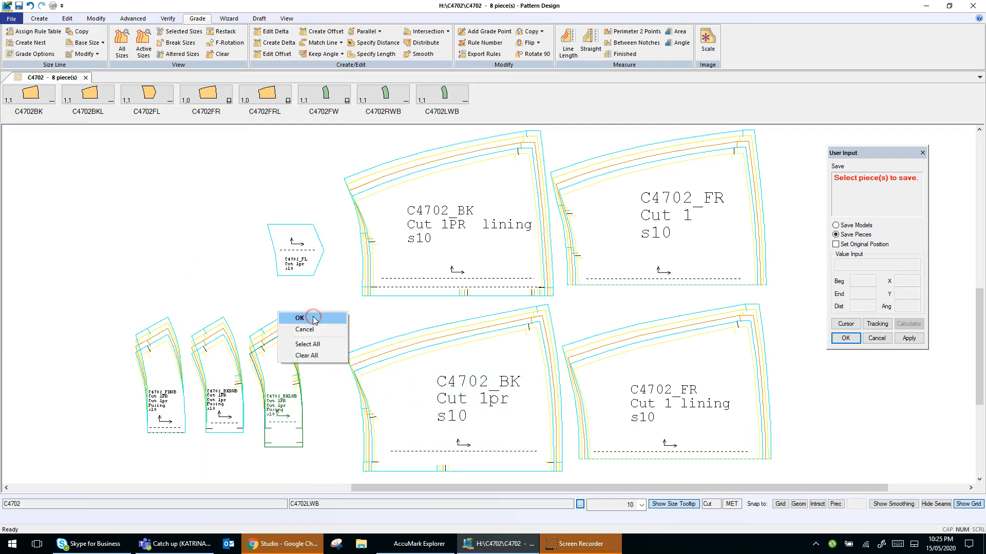
{"action": "left_click", "coordinate": [314, 344]}
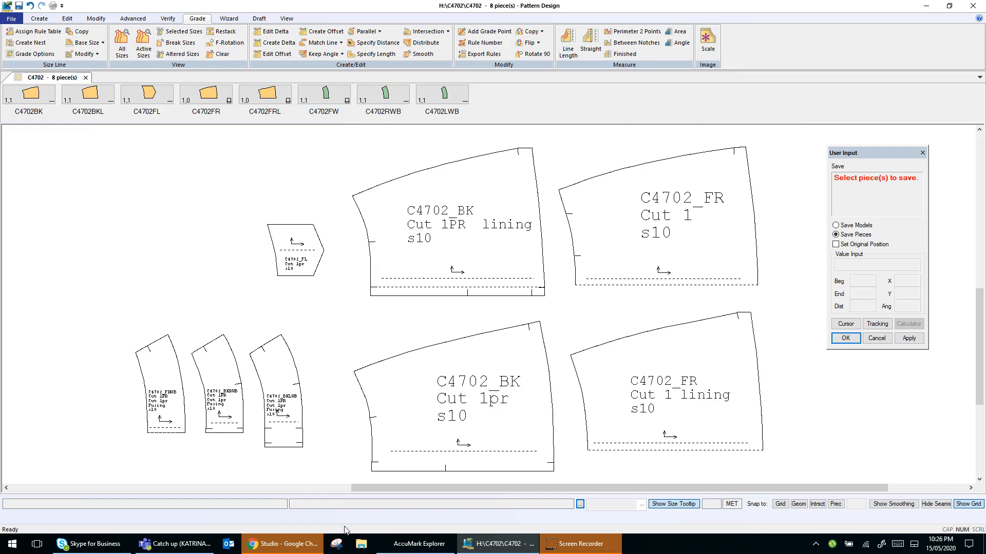
{"action": "left_click", "coordinate": [353, 527]}
{"action": "left_click", "coordinate": [358, 390]}
{"action": "right_click", "coordinate": [336, 335]}
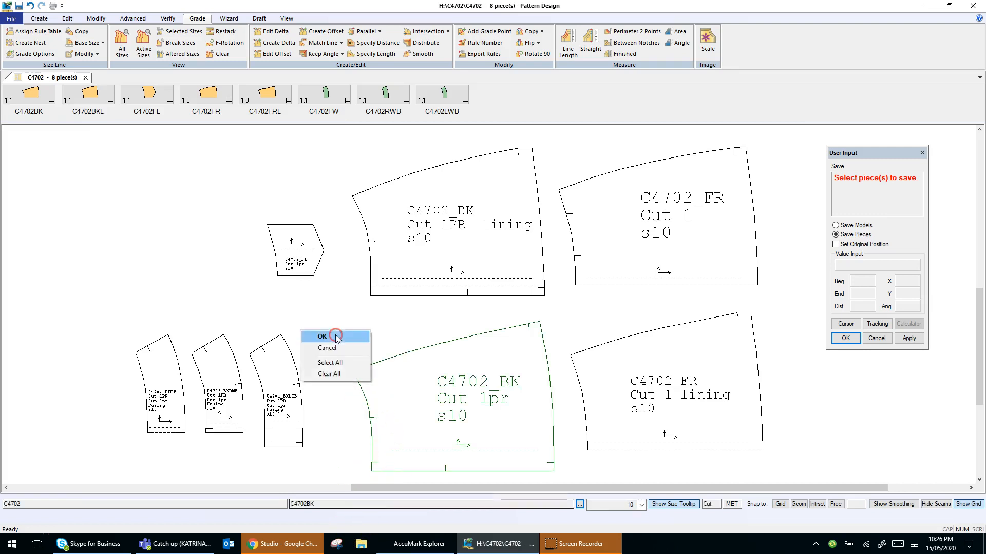
{"action": "left_click", "coordinate": [328, 363]}
{"action": "mouse_move", "coordinate": [303, 551]}
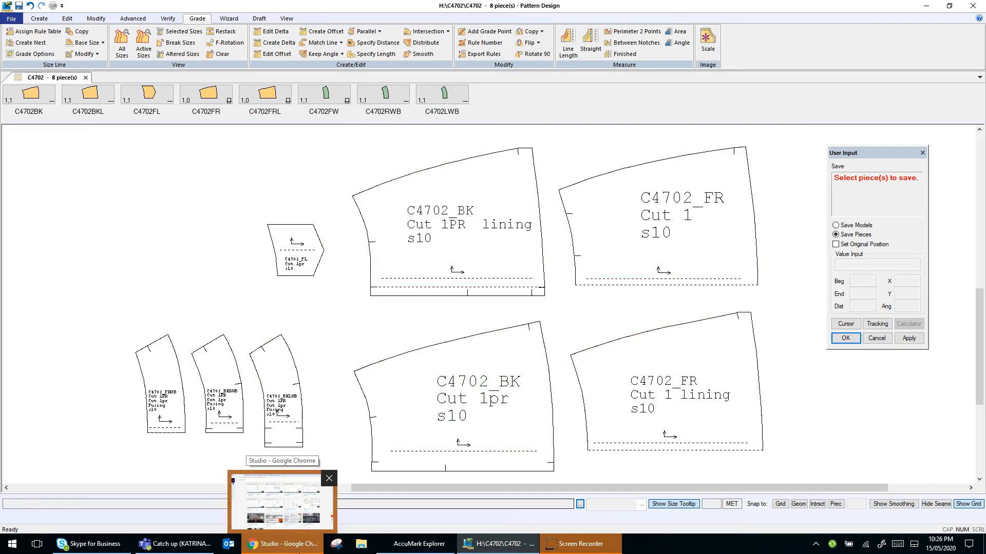
{"action": "left_click", "coordinate": [336, 340]}
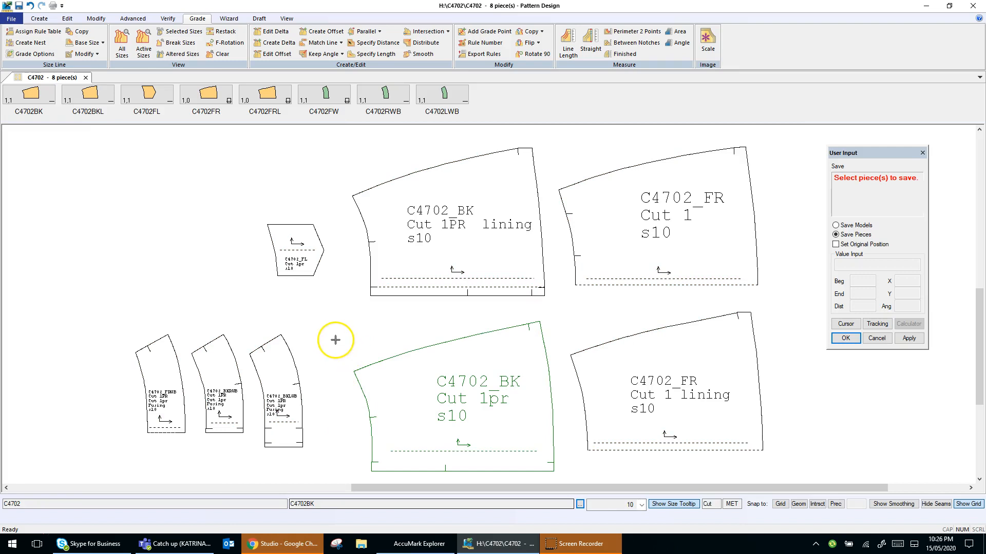
{"action": "right_click", "coordinate": [336, 340]}
{"action": "left_click", "coordinate": [330, 350]}
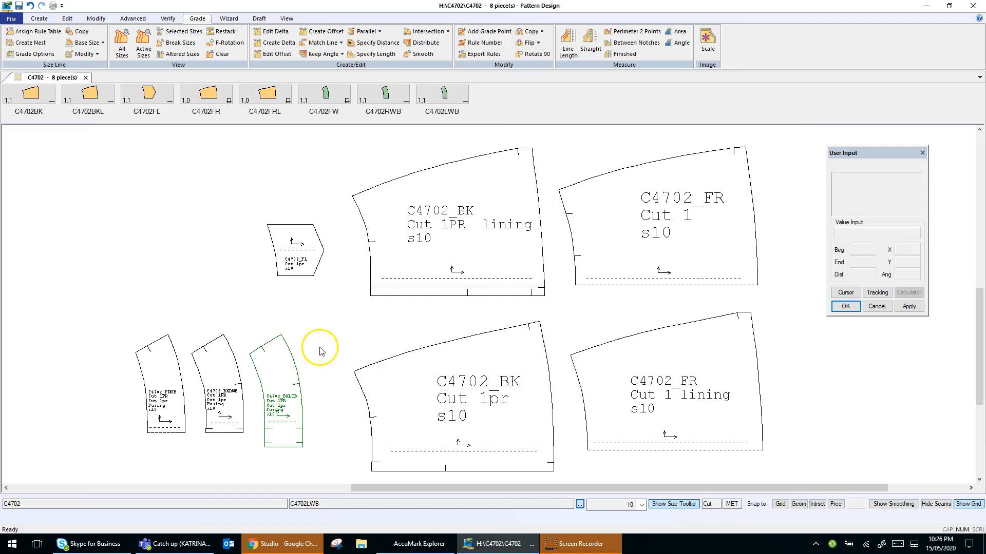
Step: Display the graded nest in all sizes for every piece in the work area
{"action": "left_click", "coordinate": [203, 342]}
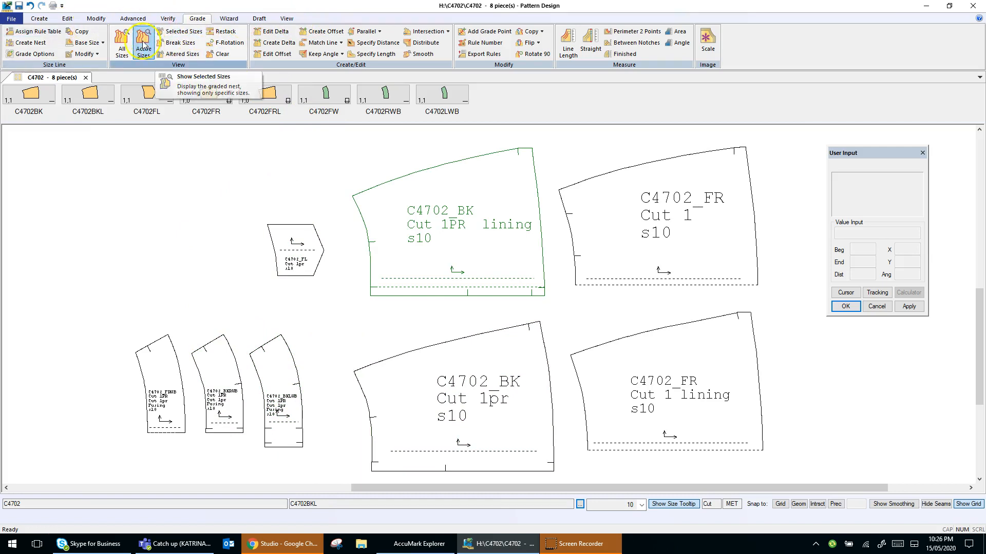
{"action": "left_click", "coordinate": [124, 45]}
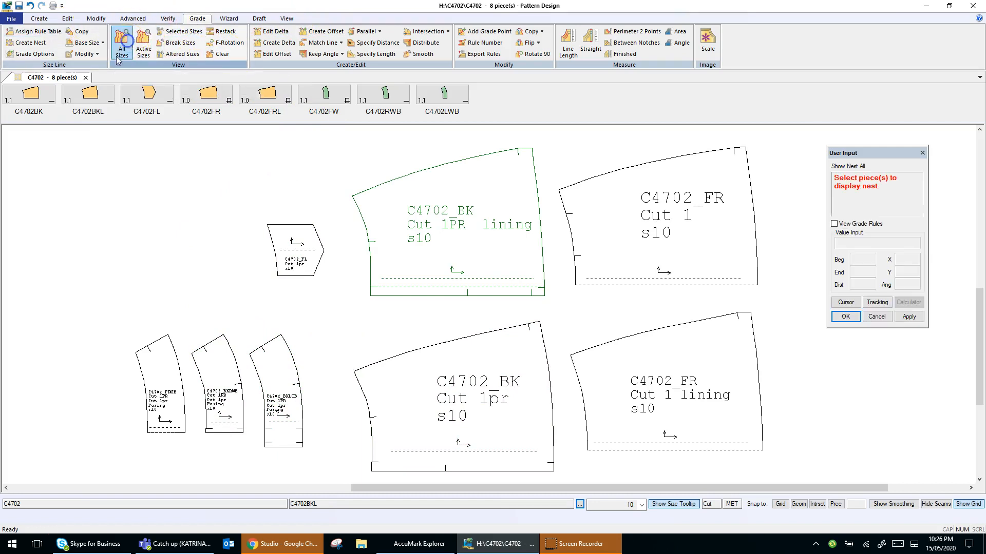
{"action": "right_click", "coordinate": [185, 171]}
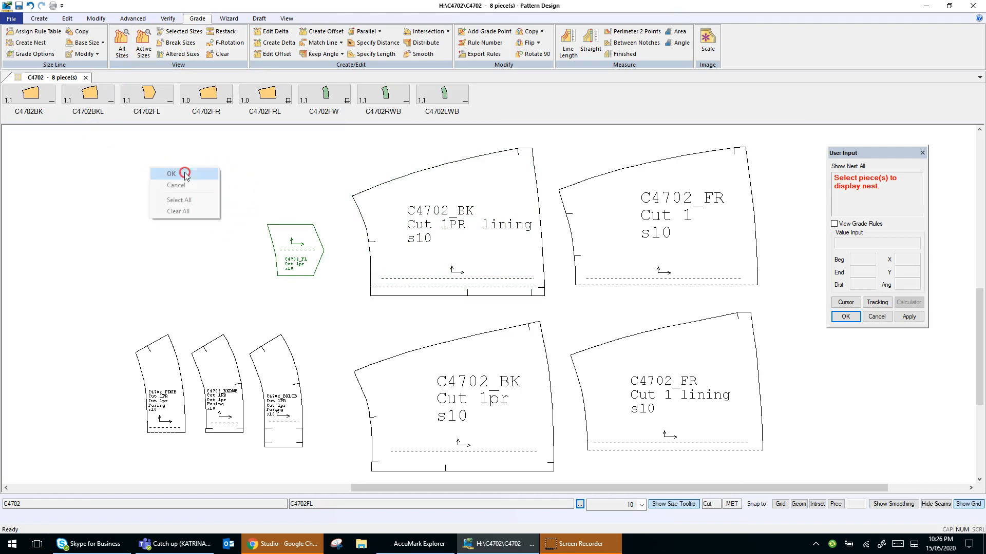
{"action": "left_click", "coordinate": [179, 200]}
{"action": "left_click", "coordinate": [257, 353]}
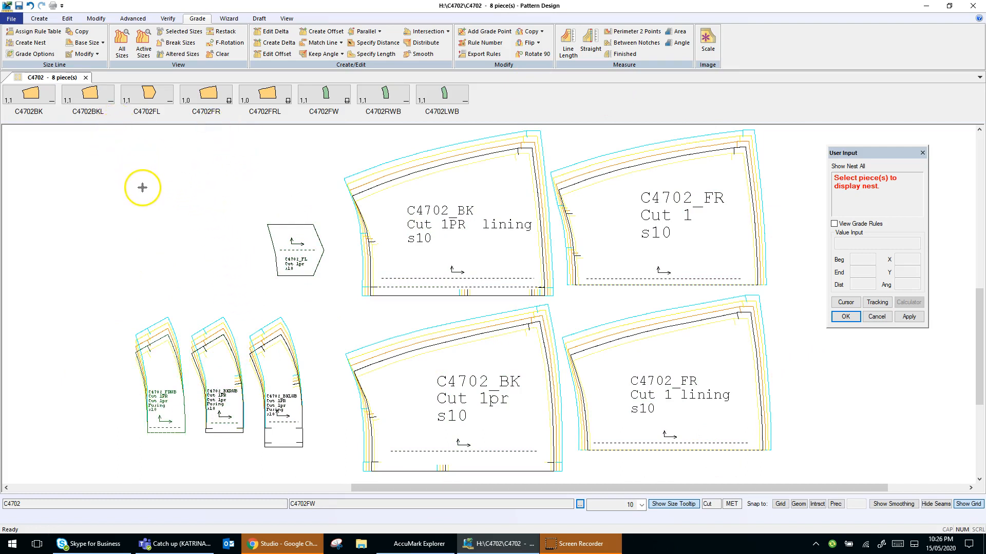
{"action": "key", "text": "Escape"}
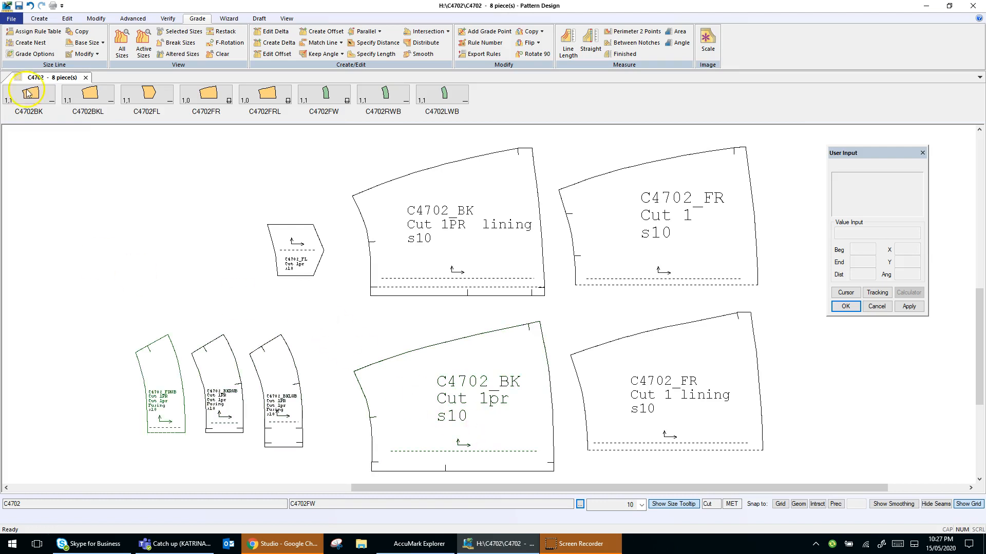
Step: Launch the Marker Wizard and continue to the sizes with model C4702 from storage area H:C4702
{"action": "left_click", "coordinate": [13, 21]}
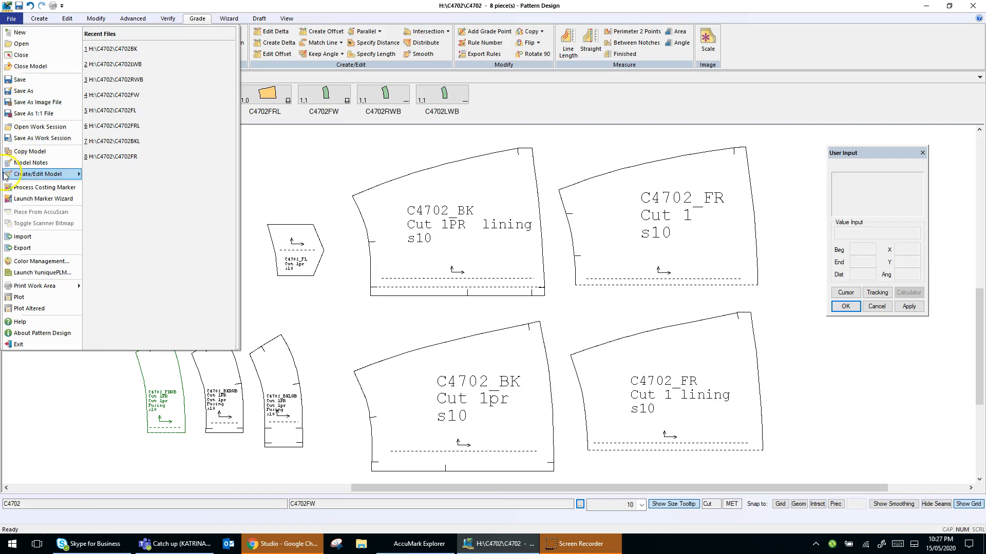
{"action": "left_click", "coordinate": [29, 200]}
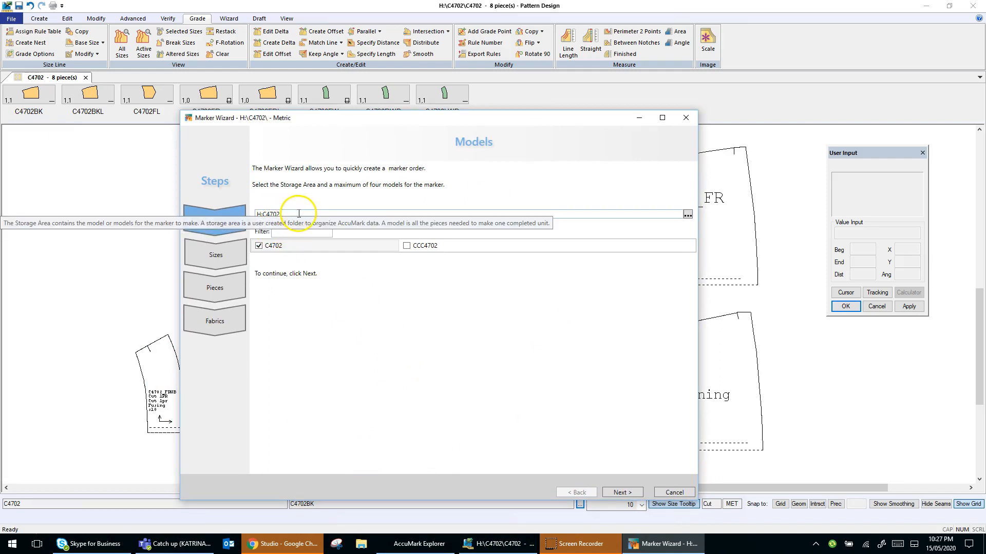
{"action": "left_click", "coordinate": [688, 214]}
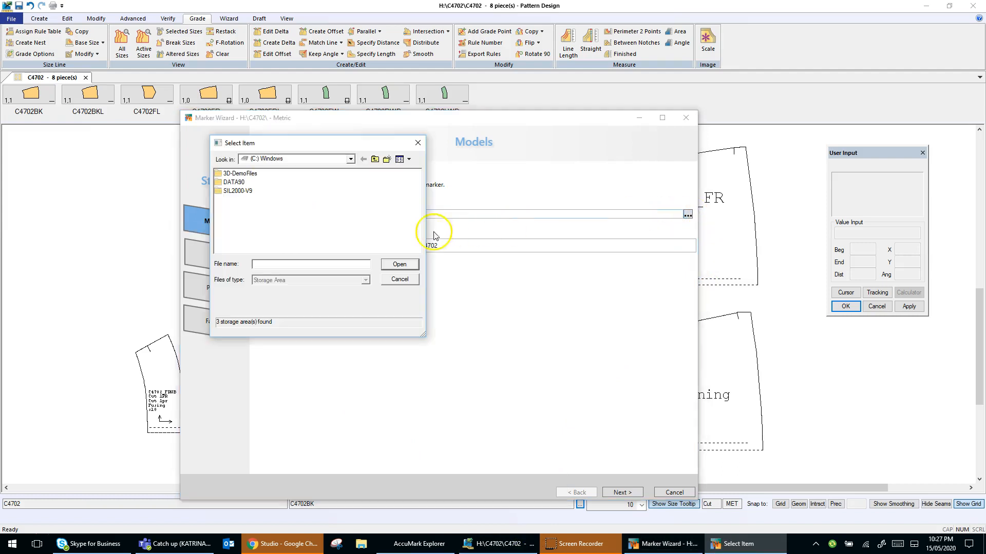
{"action": "left_click", "coordinate": [400, 279]}
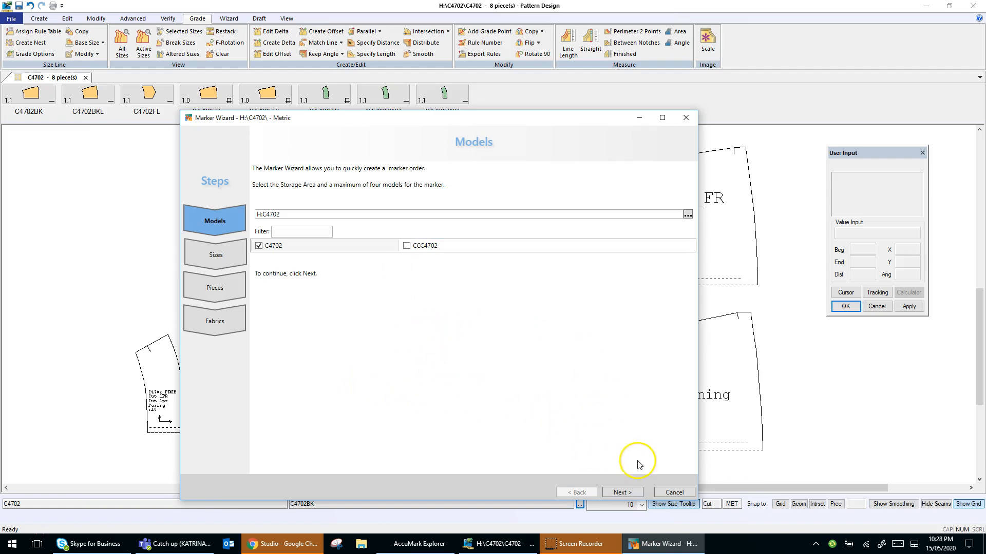
{"action": "left_click", "coordinate": [624, 492]}
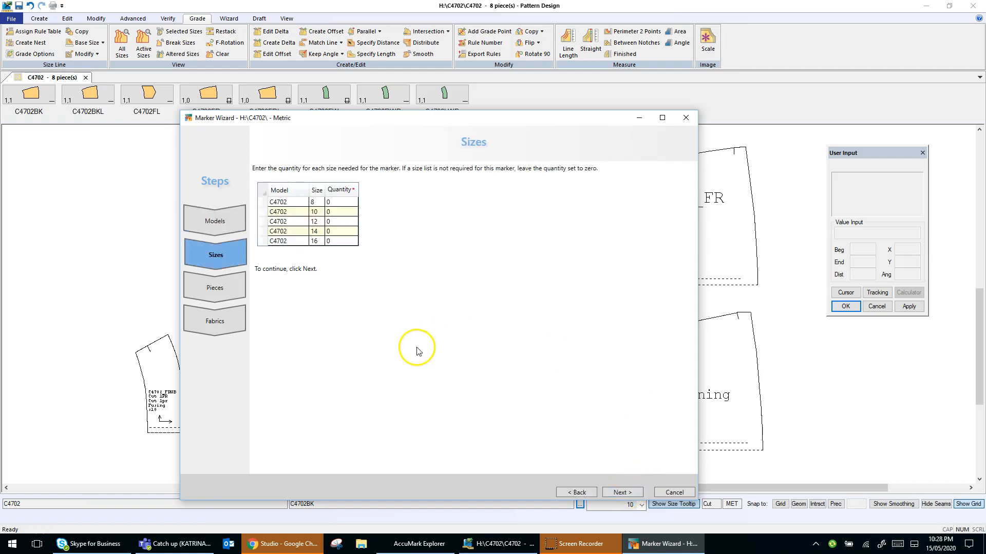
Step: Set the marker quantity to 1 for size 8 and to 2 for sizes 10 and 12
{"action": "left_click", "coordinate": [334, 206]}
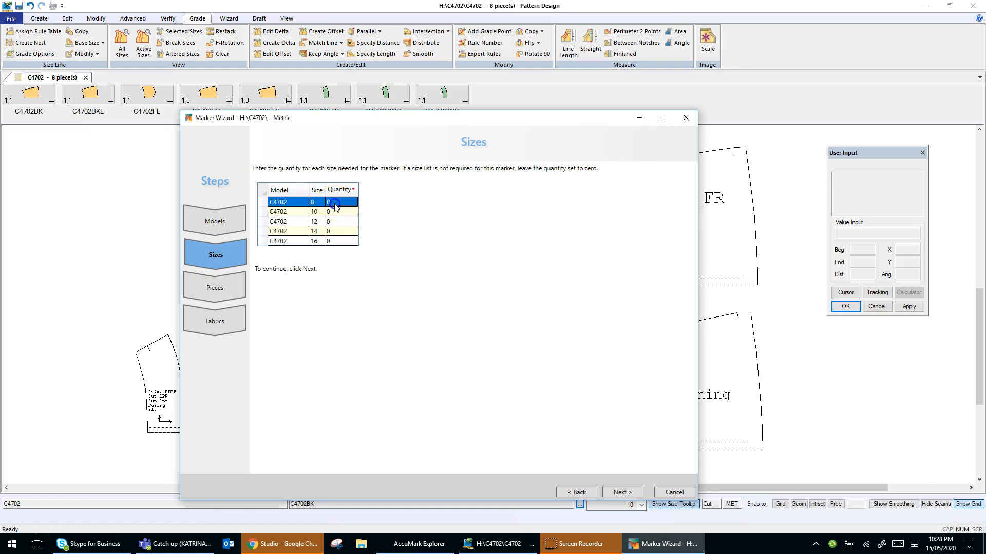
{"action": "left_click", "coordinate": [335, 204]}
{"action": "left_click", "coordinate": [334, 212]}
{"action": "left_click", "coordinate": [333, 212]}
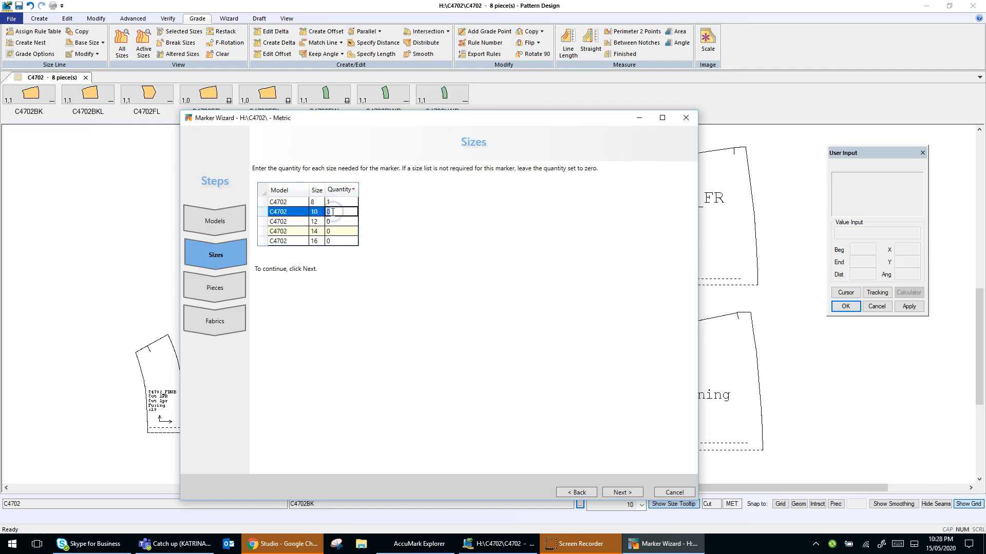
{"action": "left_click", "coordinate": [331, 222]}
{"action": "left_click", "coordinate": [331, 221]}
{"action": "type", "text": "2"}
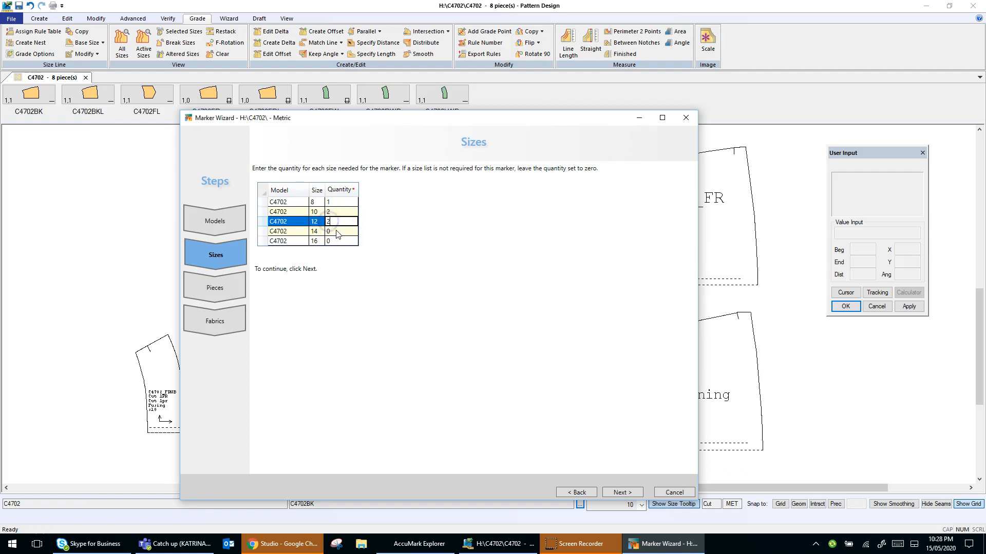
Step: Set the quantity to 1 for size 14, keep size 16 at 0 and continue to the wizard's piece settings
{"action": "left_click", "coordinate": [332, 232]}
{"action": "left_click", "coordinate": [332, 232]}
{"action": "type", "text": "1"}
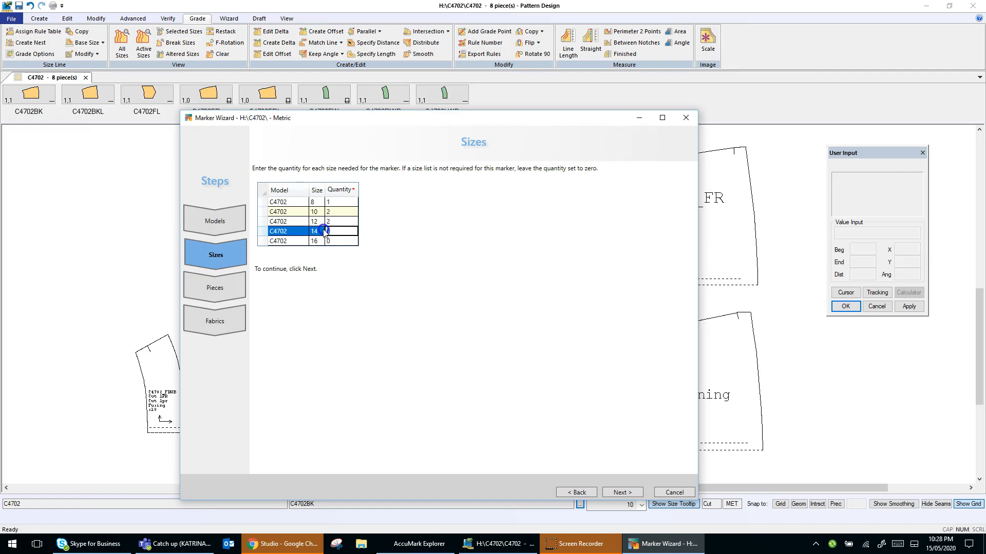
{"action": "left_click", "coordinate": [333, 241]}
{"action": "left_click", "coordinate": [333, 242]}
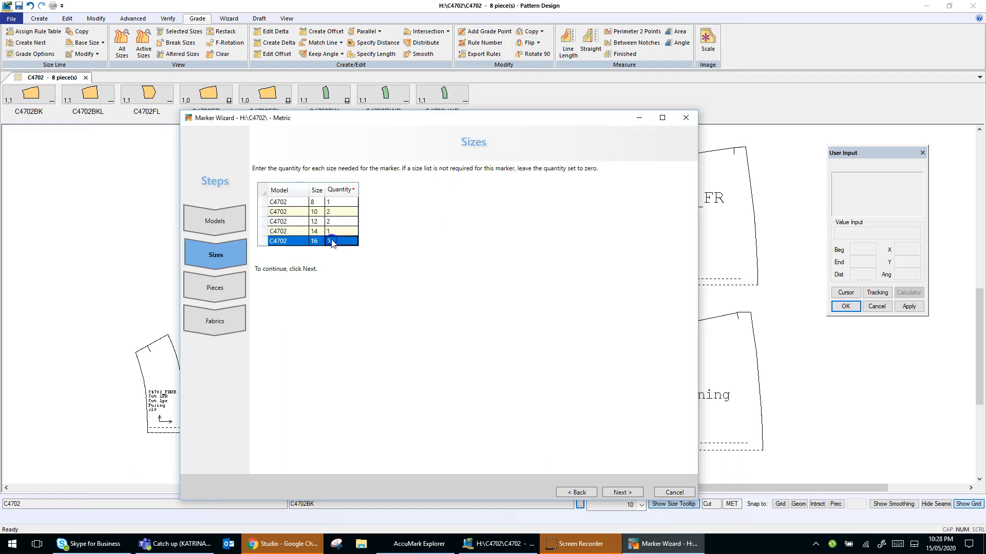
{"action": "left_click", "coordinate": [417, 259]}
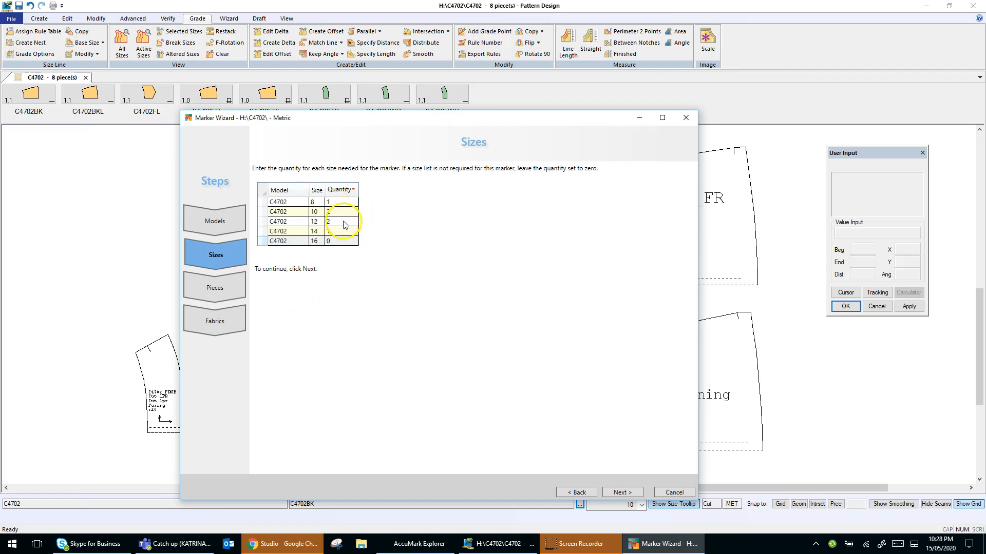
{"action": "left_click", "coordinate": [622, 493]}
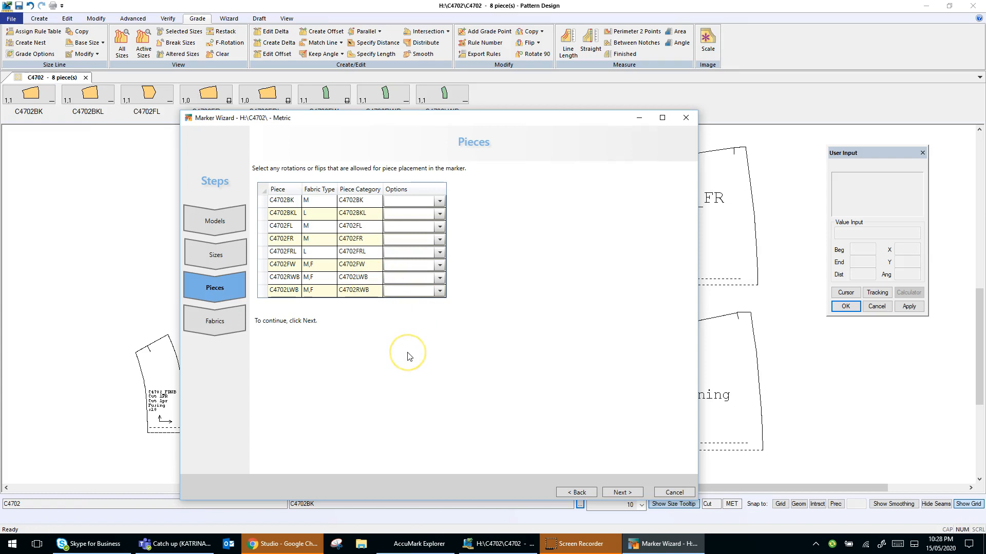
Step: Review the rotation and flip options for piece C4702BK, leave them unselected and continue to the wizard's fabric settings
{"action": "left_click", "coordinate": [439, 201]}
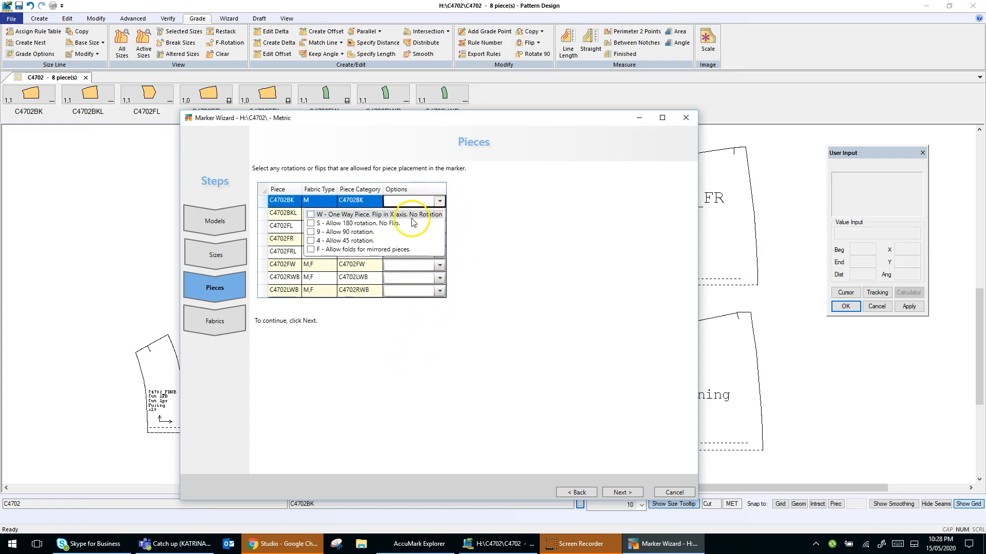
{"action": "left_click", "coordinate": [411, 221]}
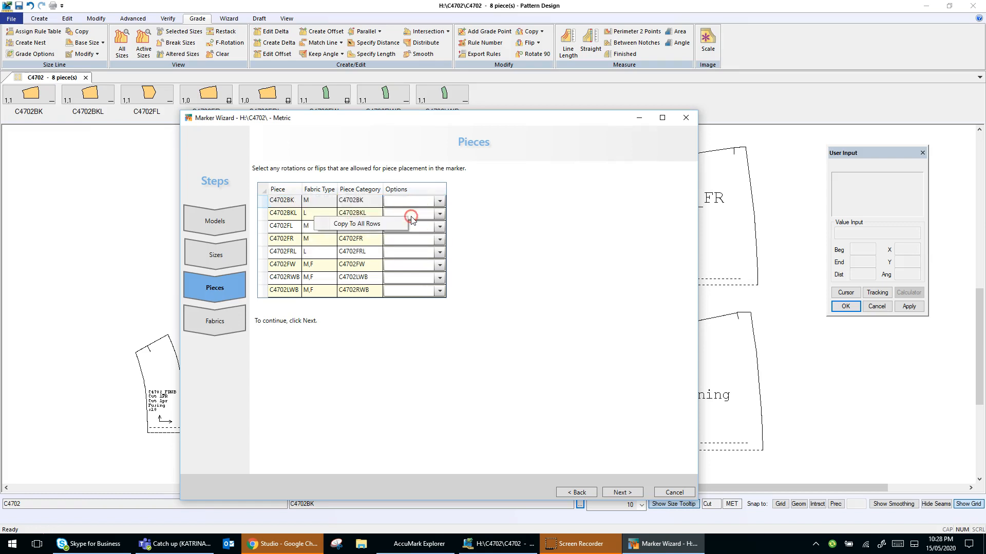
{"action": "left_click", "coordinate": [439, 201]}
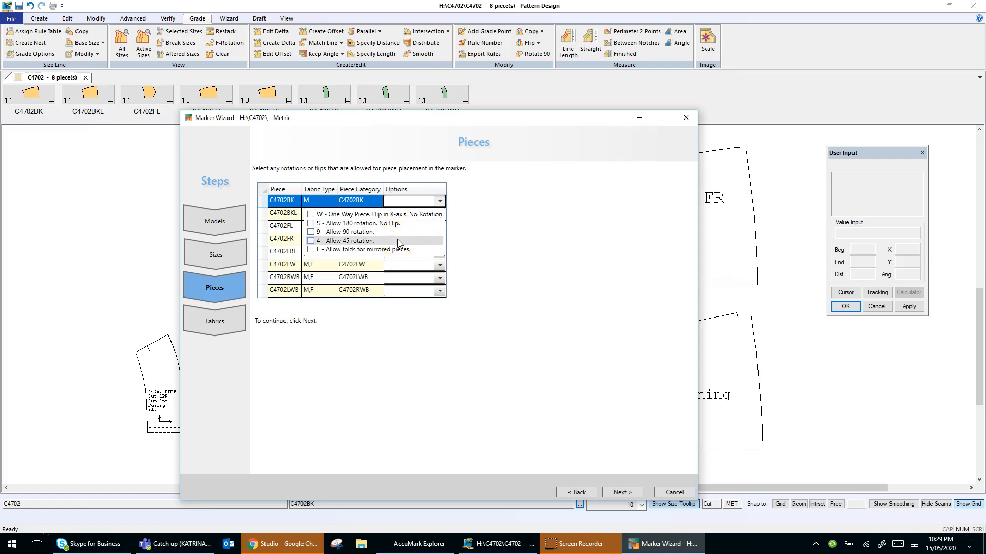
{"action": "left_click", "coordinate": [422, 226]}
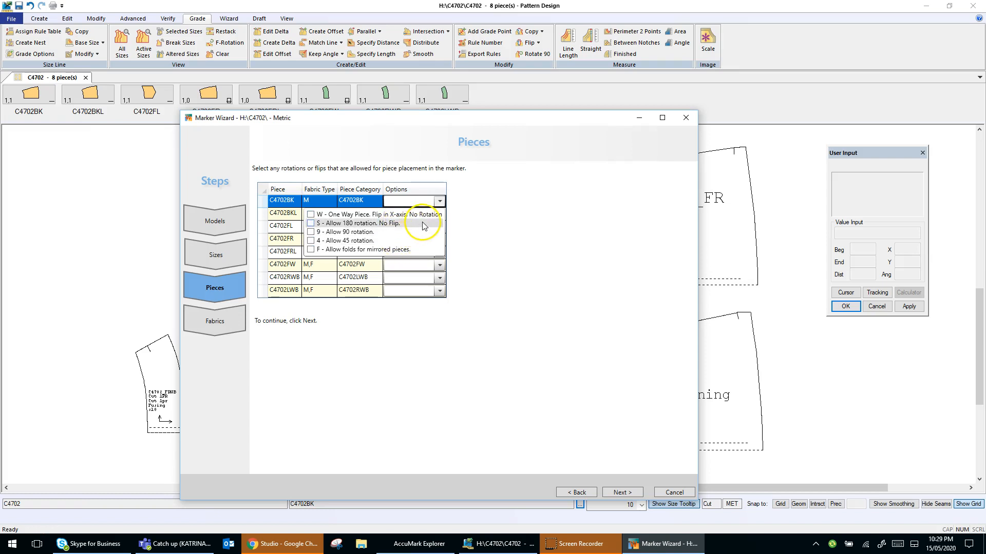
{"action": "left_click", "coordinate": [492, 225]}
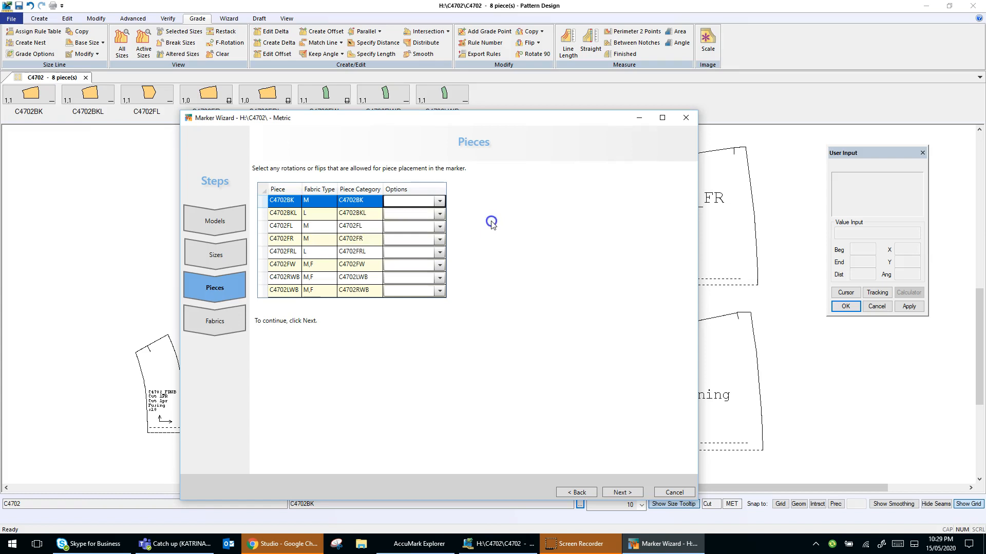
{"action": "left_click", "coordinate": [611, 496]}
{"action": "left_click", "coordinate": [625, 493]}
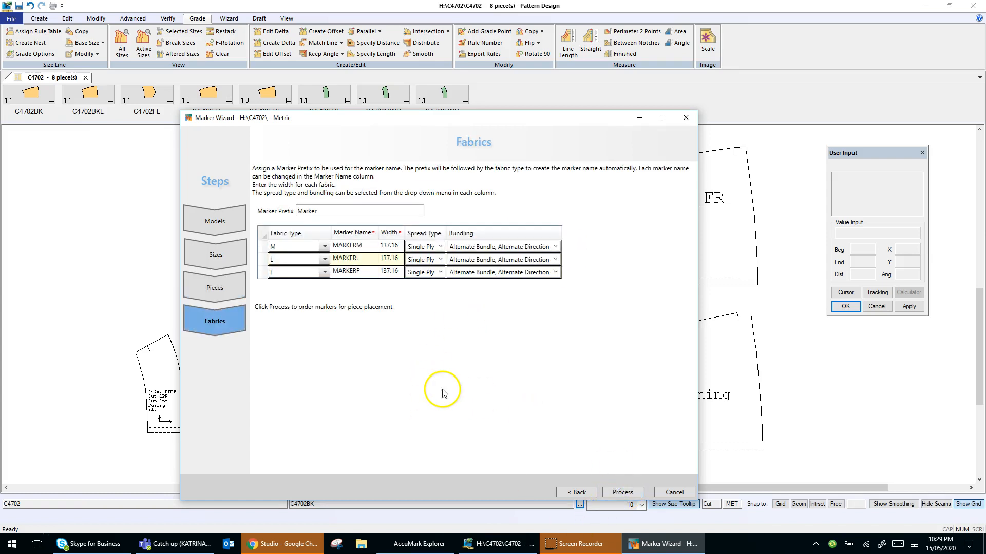
Step: Set the marker width to 148 for fabric type M and to 110 for fabric type L
{"action": "left_click", "coordinate": [395, 249]}
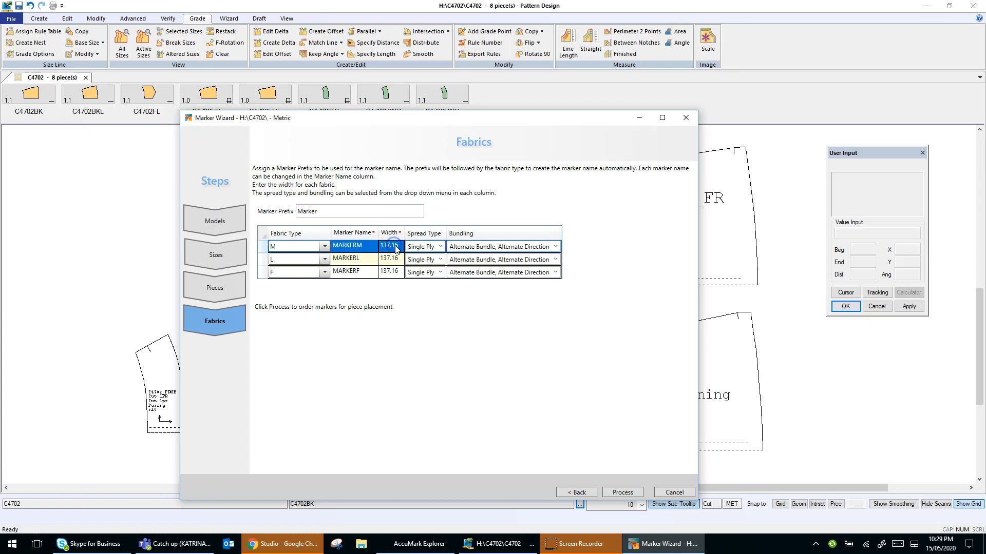
{"action": "left_click", "coordinate": [397, 248]}
{"action": "type", "text": "148"}
{"action": "left_click", "coordinate": [399, 261]}
{"action": "left_click", "coordinate": [399, 261]}
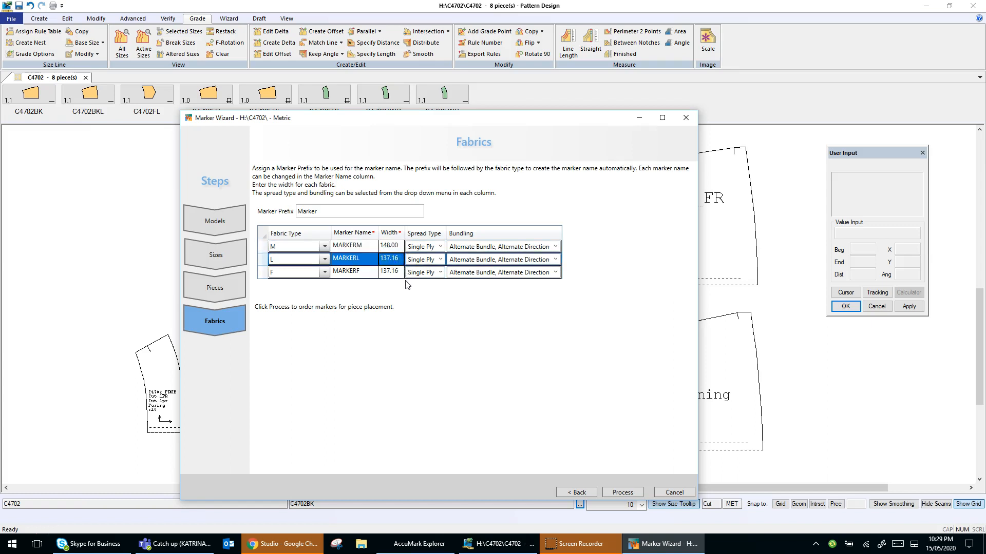
{"action": "type", "text": "110"}
Step: Set the marker width for fabric type F to 90 and process the marker order
{"action": "left_click", "coordinate": [389, 272]}
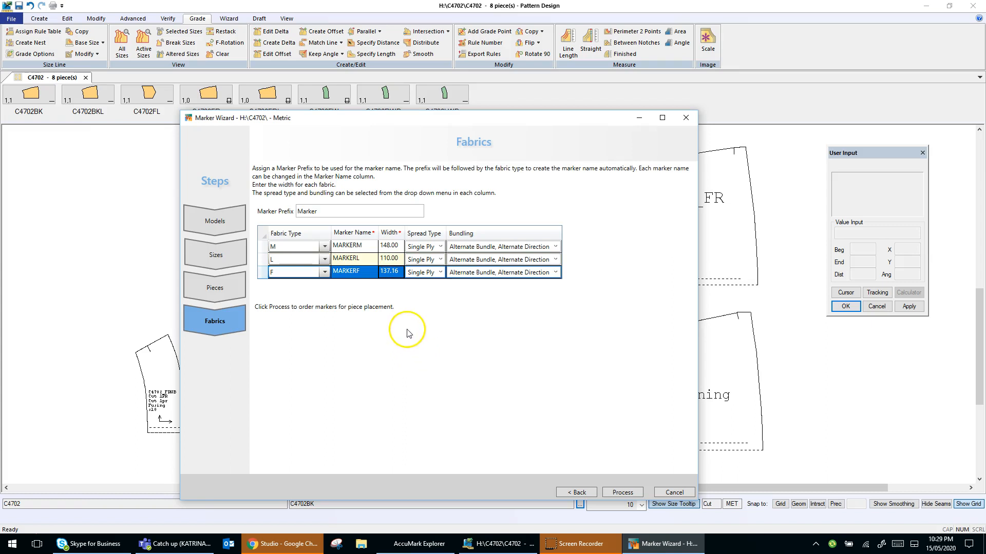
{"action": "left_click", "coordinate": [389, 271]}
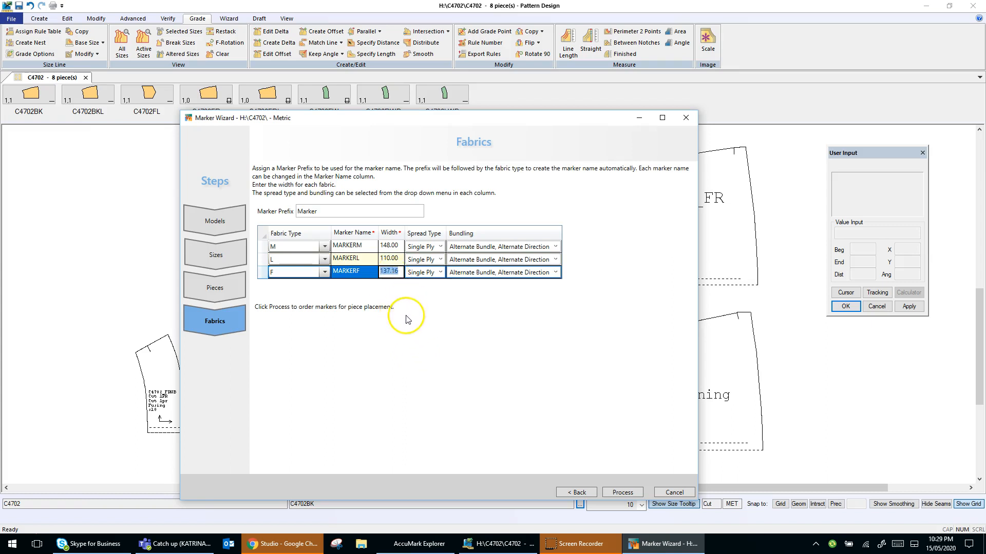
{"action": "type", "text": "90"}
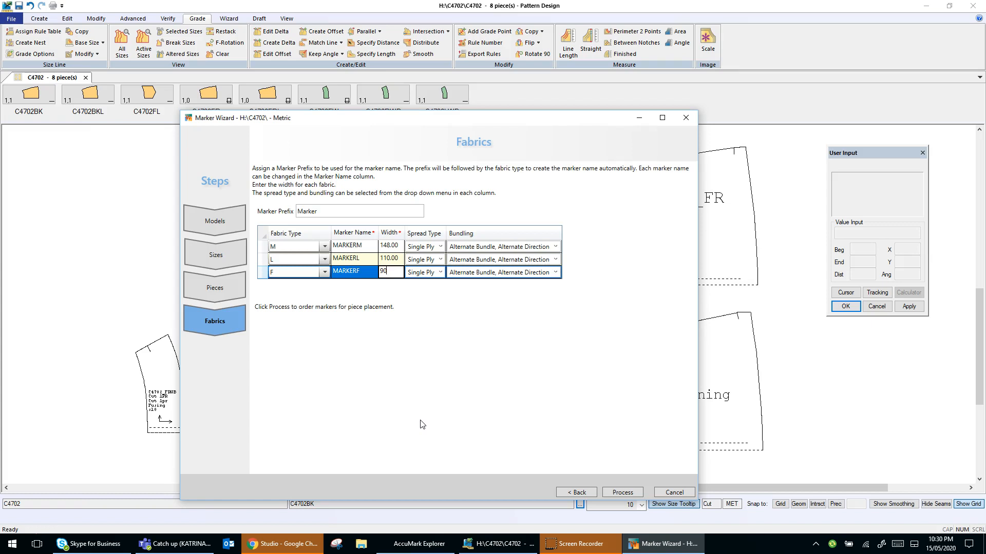
{"action": "left_click", "coordinate": [570, 376]}
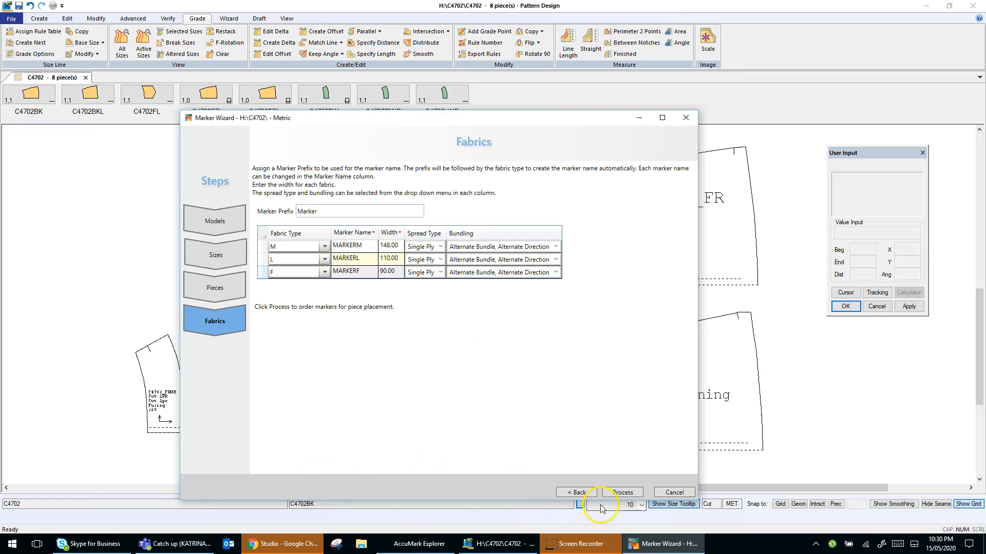
{"action": "left_click", "coordinate": [615, 496]}
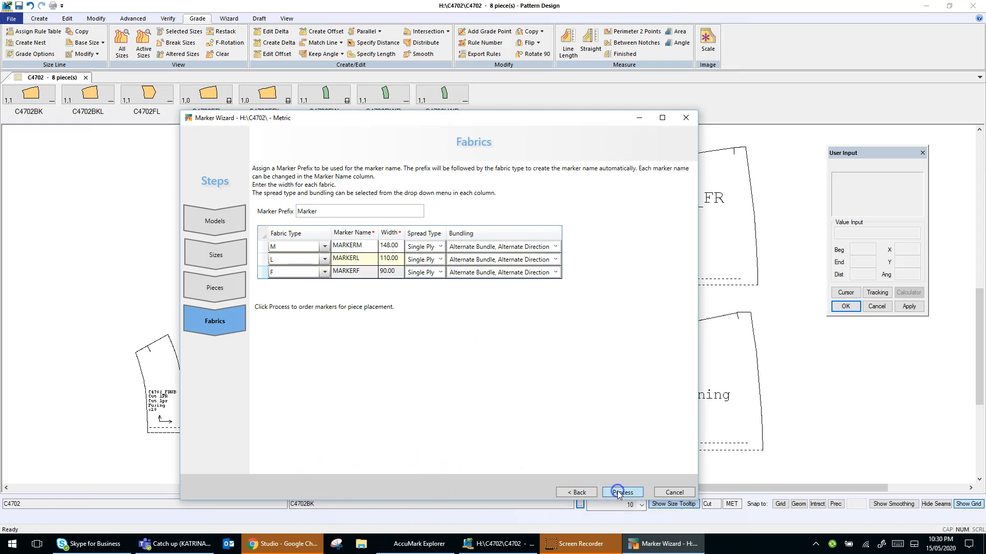